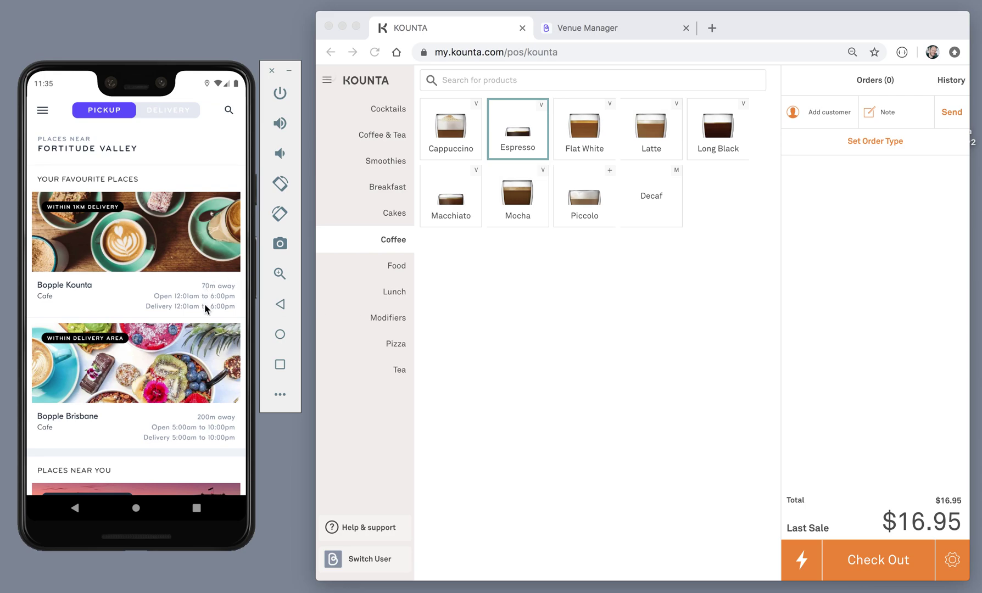
# Drag the map, then open and close the place search.
pyautogui.moveTo(204, 297); pyautogui.dragTo(187, 357)
pyautogui.click(230, 111)
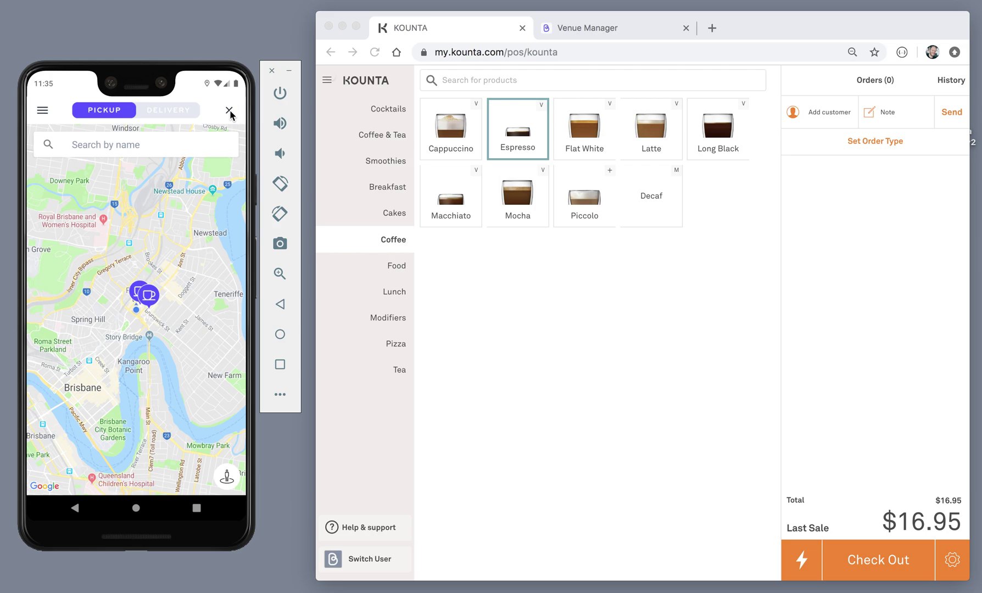
pyautogui.click(230, 110)
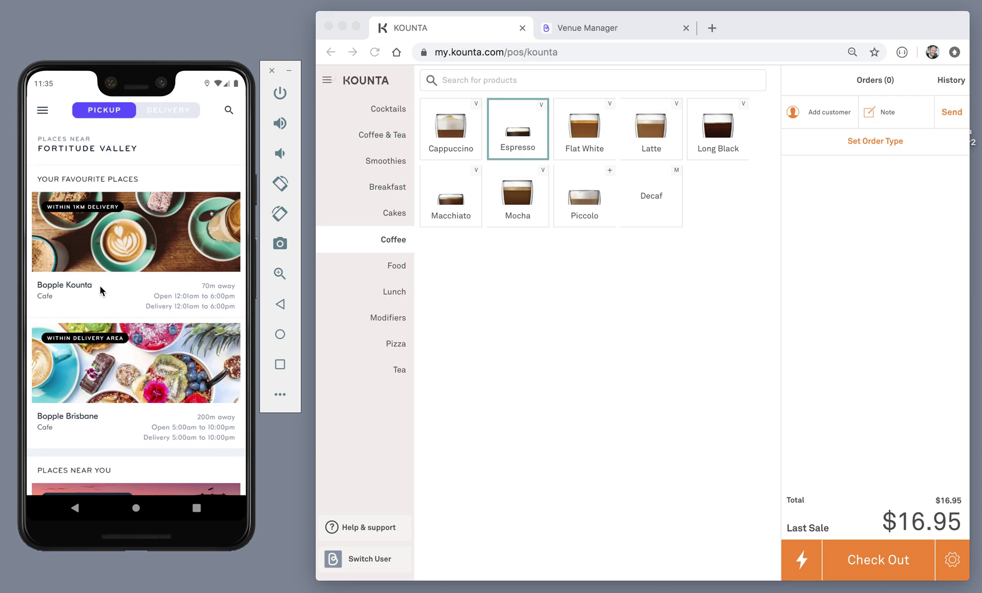
# Open the Bopple Kounta menu, preview and dismiss the Flat White, then open the Breaky Roll from food.
pyautogui.click(146, 240)
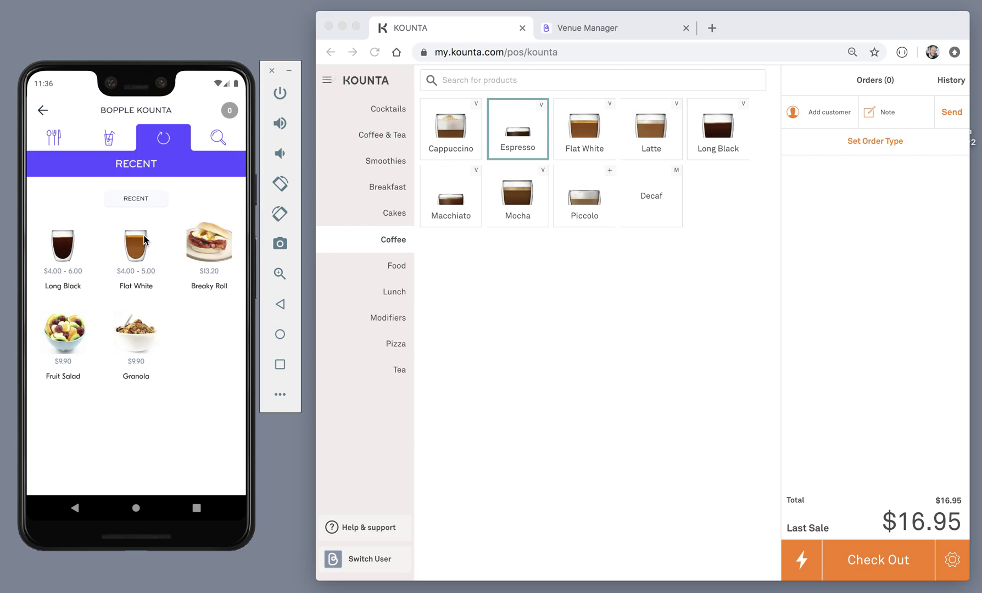
pyautogui.click(142, 248)
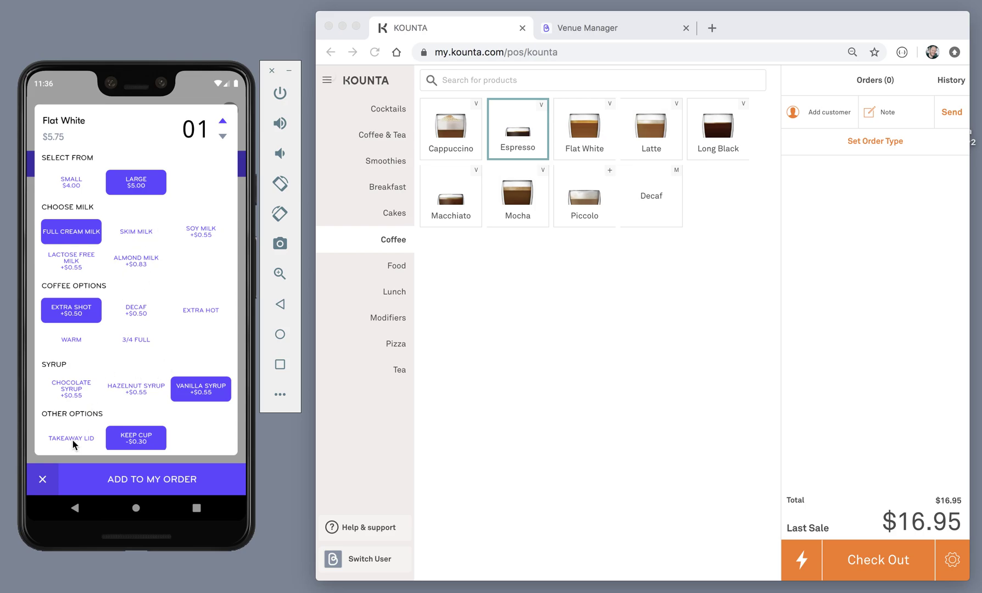
pyautogui.click(42, 479)
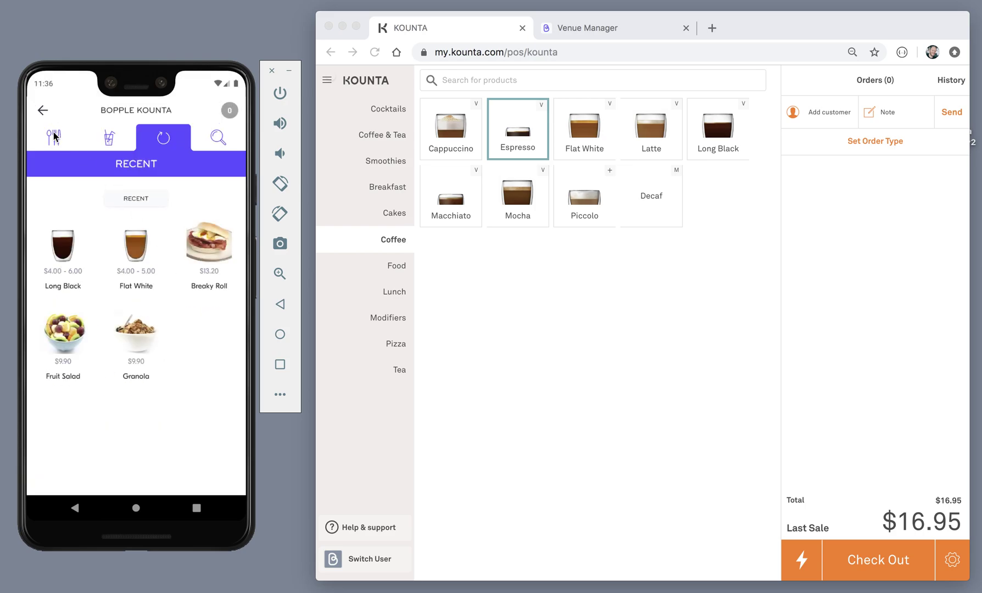
pyautogui.click(55, 136)
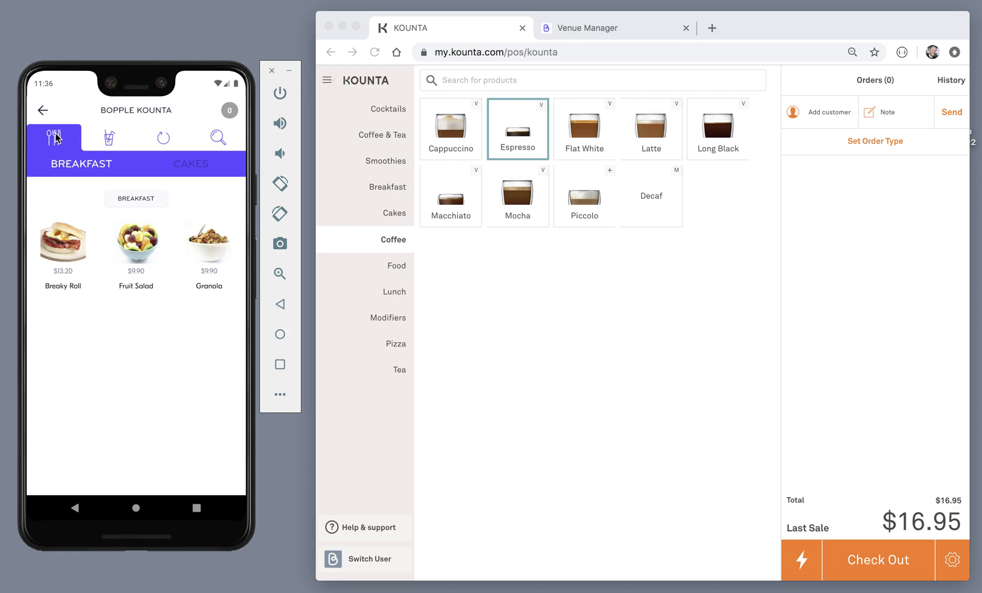
pyautogui.click(64, 240)
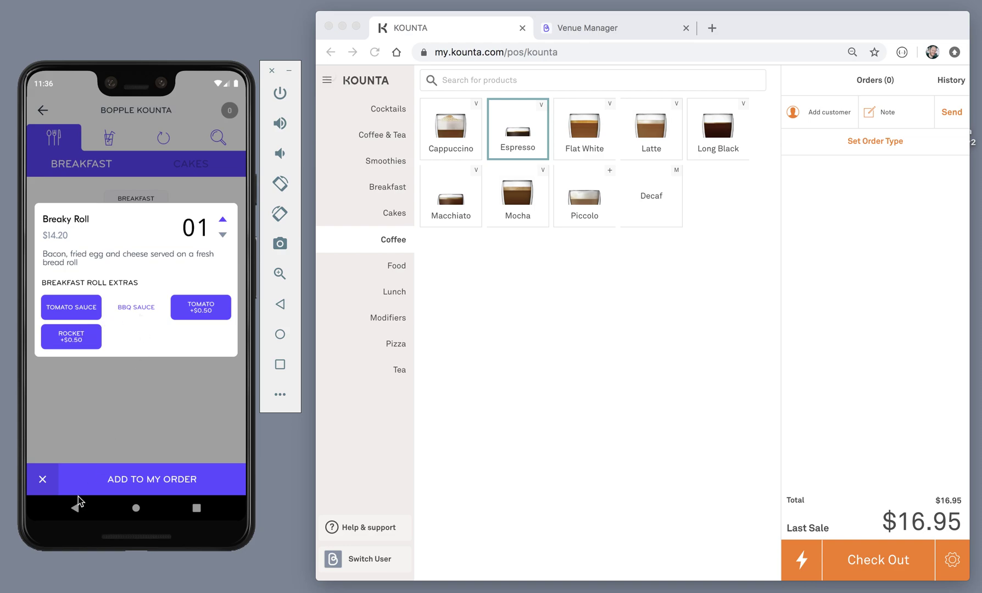
# Add the $14.20 Breaky Roll and a Small Flat White with Vanilla Syrup unticked.
pyautogui.click(147, 486)
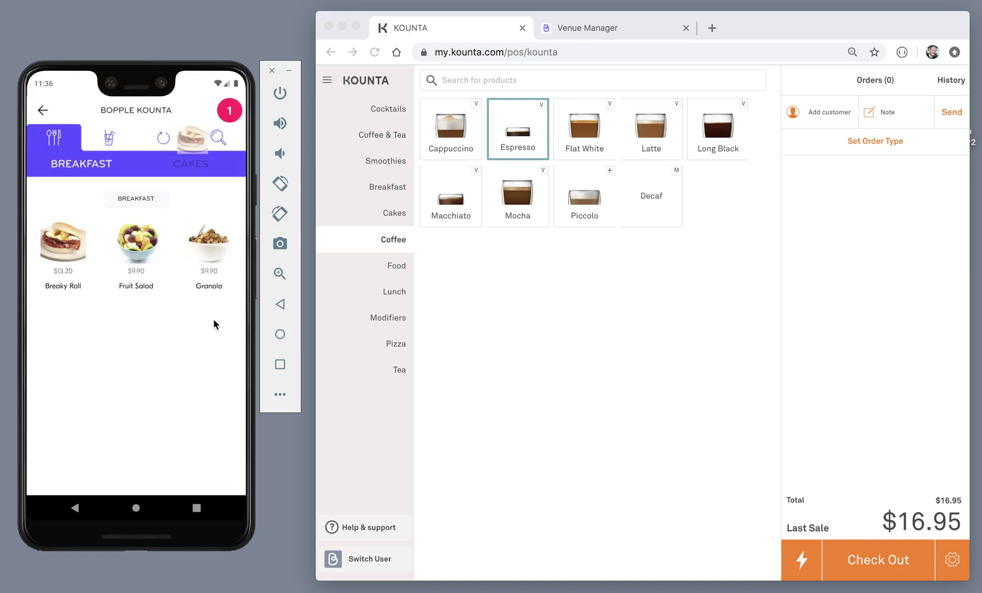
pyautogui.click(110, 141)
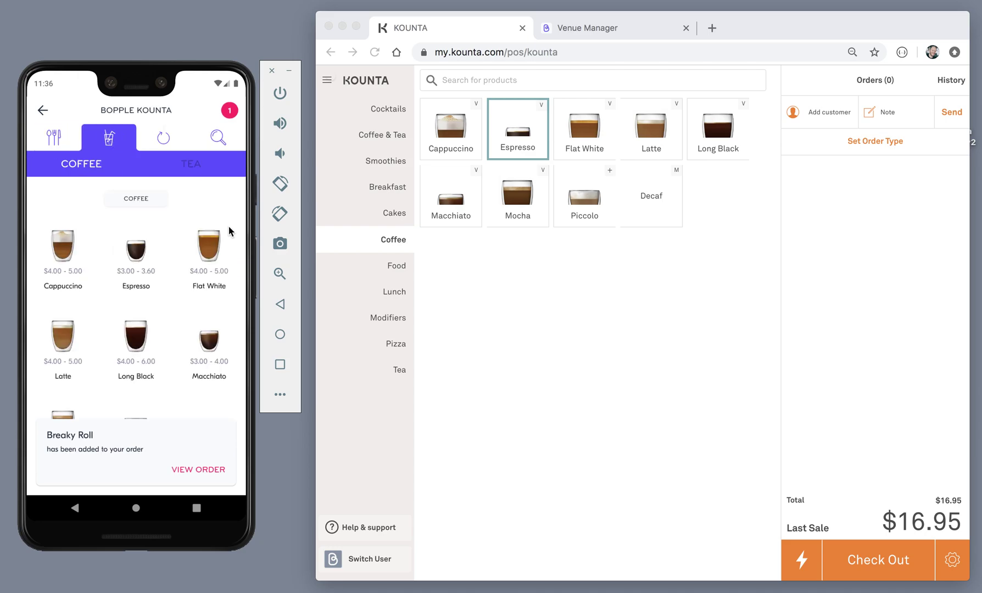
pyautogui.click(214, 242)
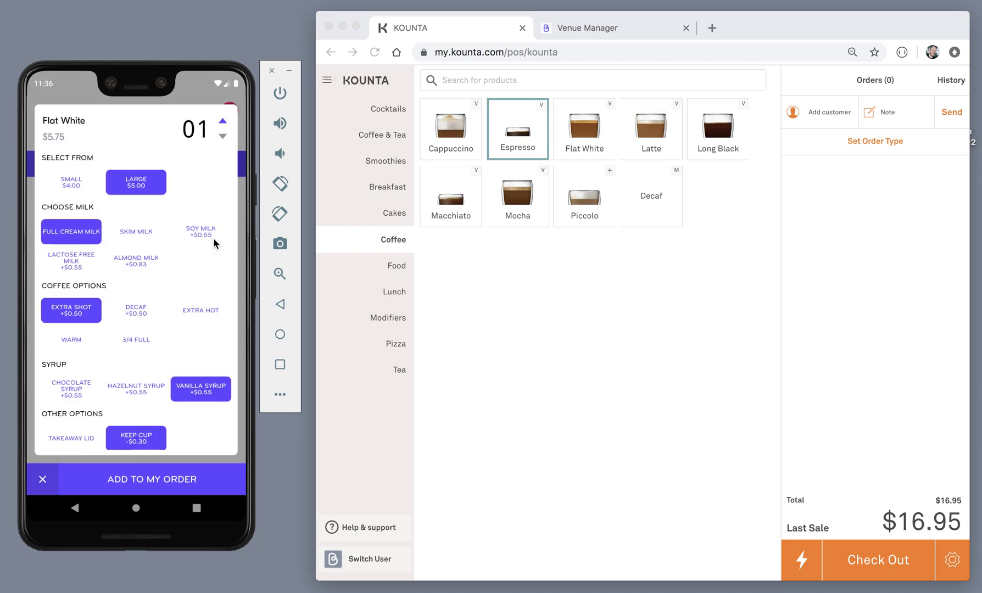
pyautogui.click(70, 183)
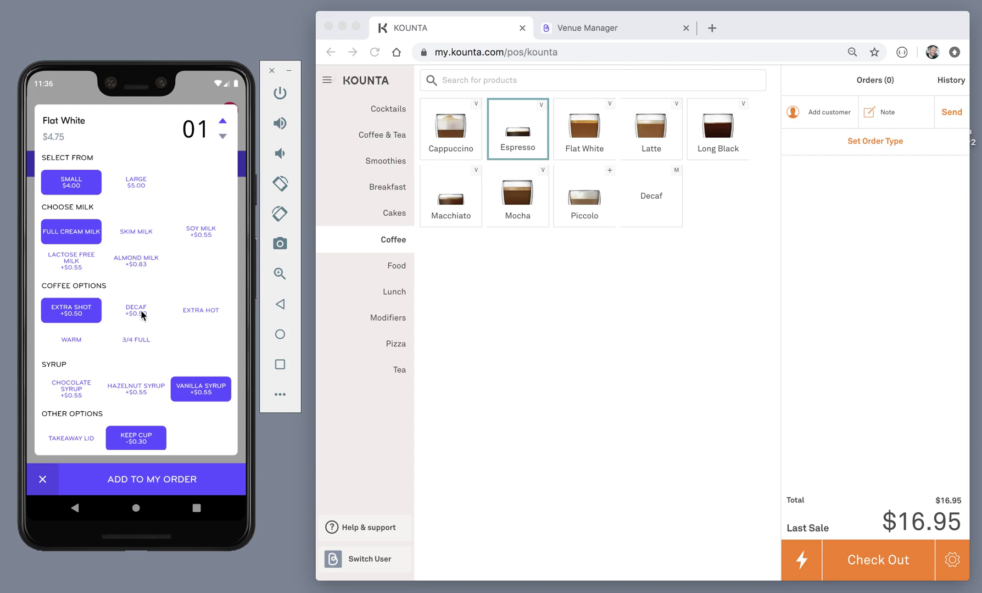
pyautogui.click(227, 391)
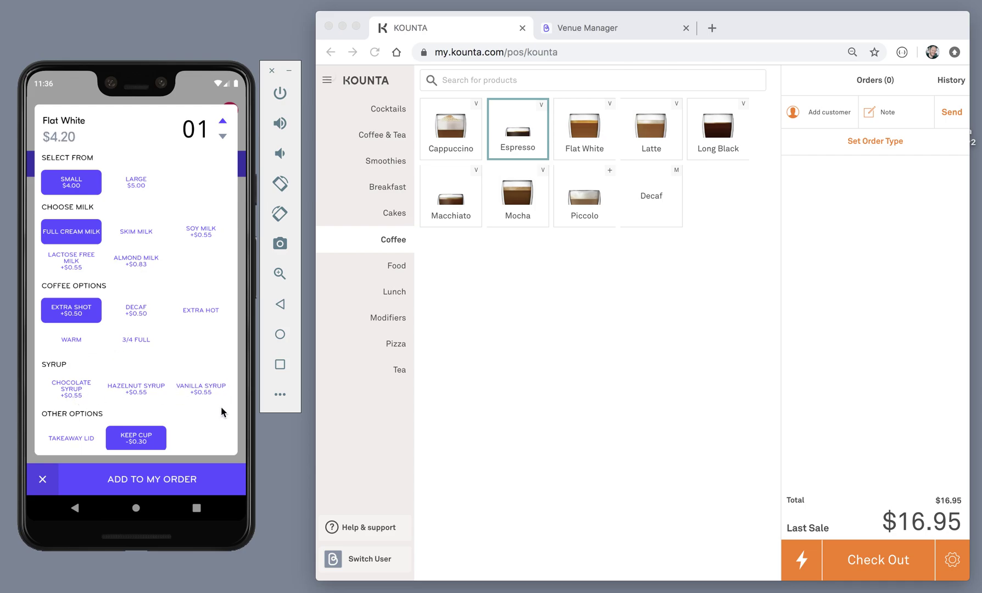
pyautogui.click(152, 479)
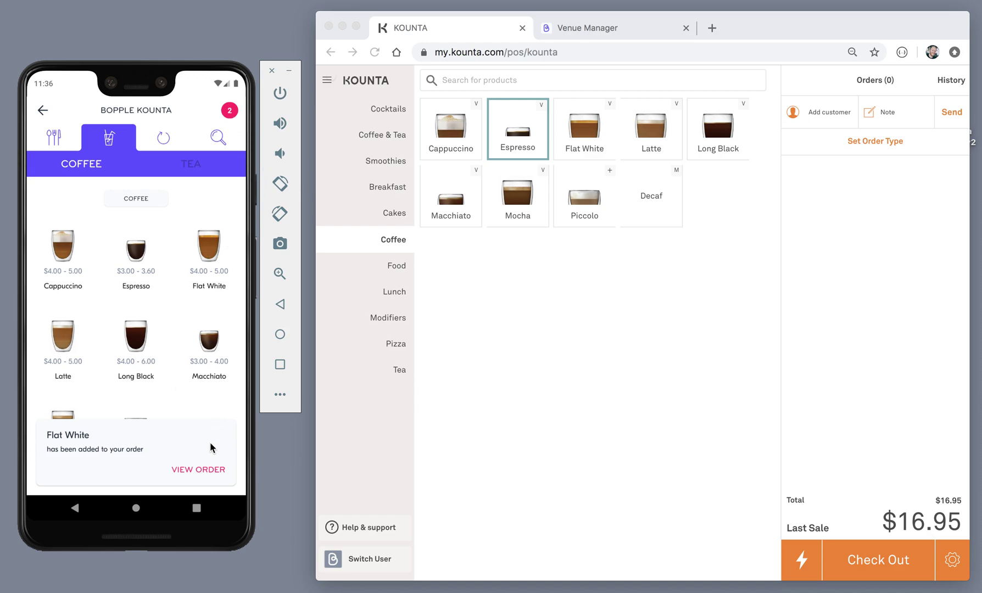
# View the order from the toast and continue with Let's Go to the $18.40 payment screen.
pyautogui.click(202, 469)
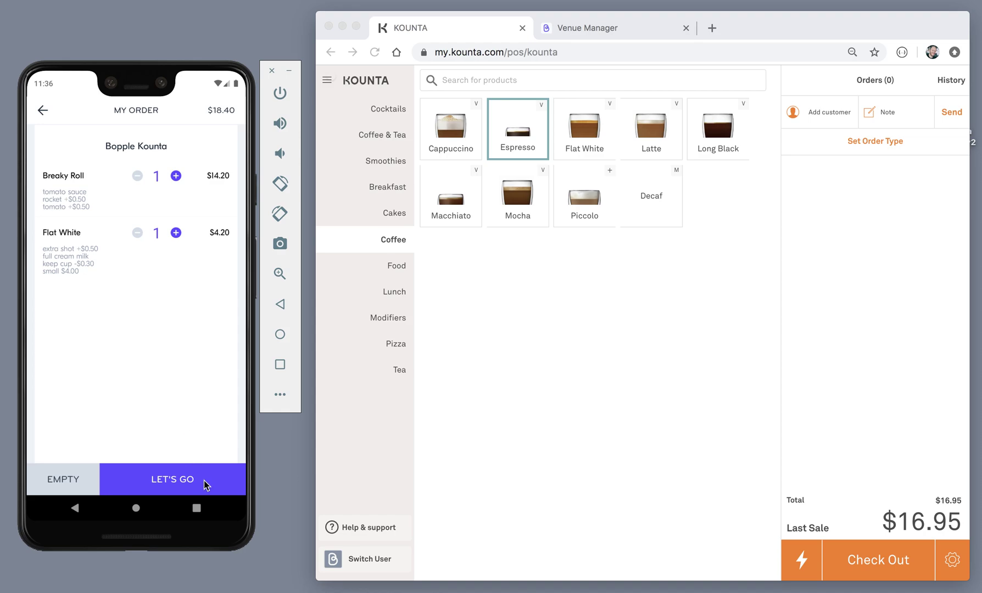
pyautogui.click(205, 481)
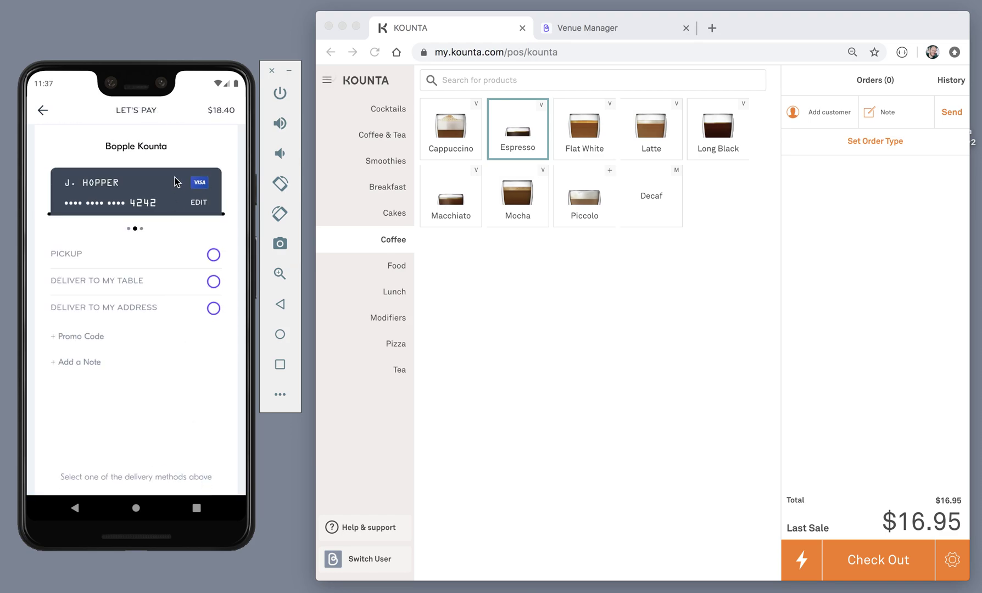
pyautogui.moveTo(189, 192); pyautogui.dragTo(256, 194)
pyautogui.moveTo(139, 190); pyautogui.dragTo(212, 196)
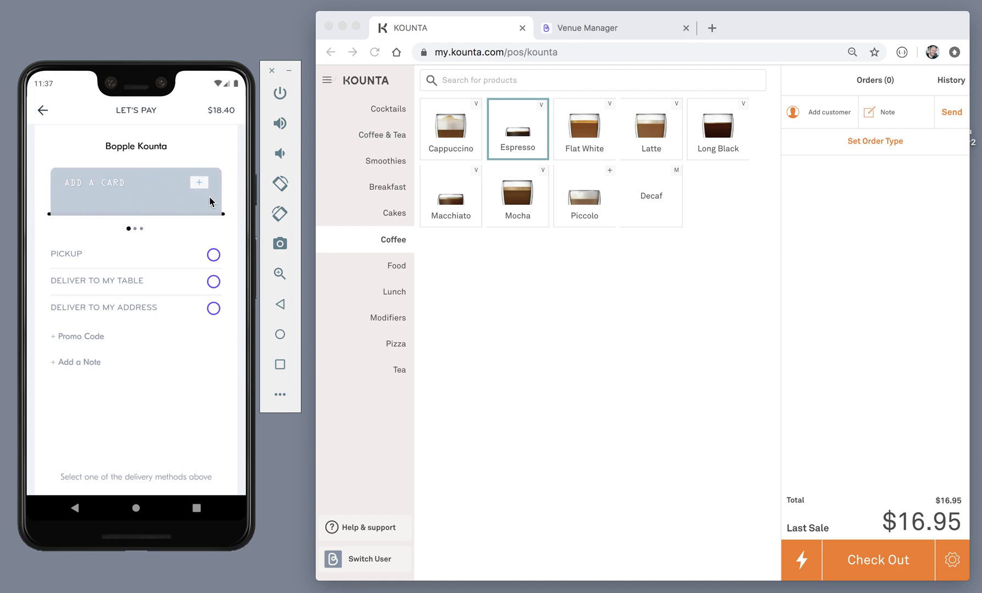
pyautogui.moveTo(209, 198); pyautogui.dragTo(20, 198)
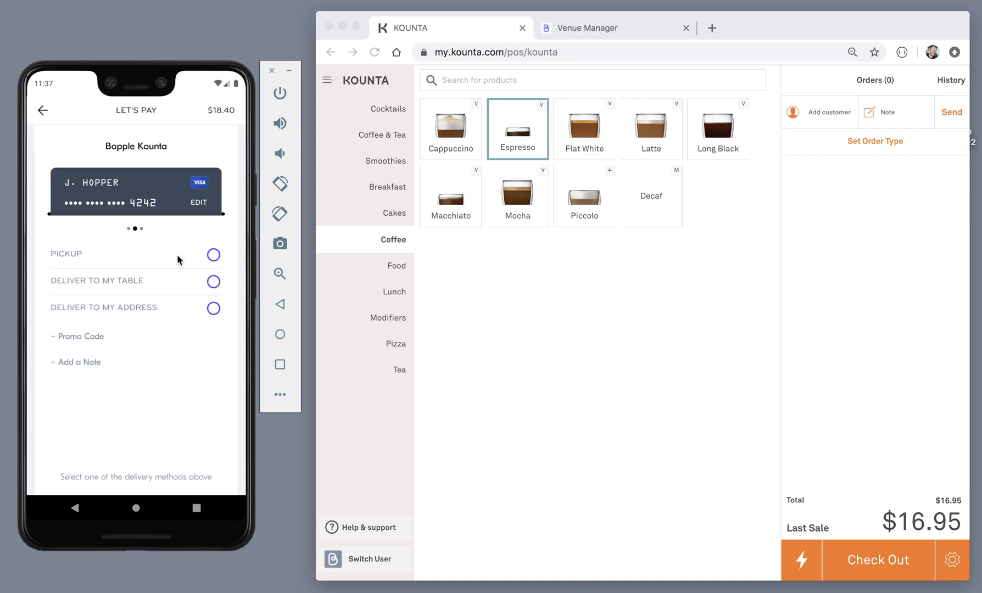
pyautogui.click(157, 282)
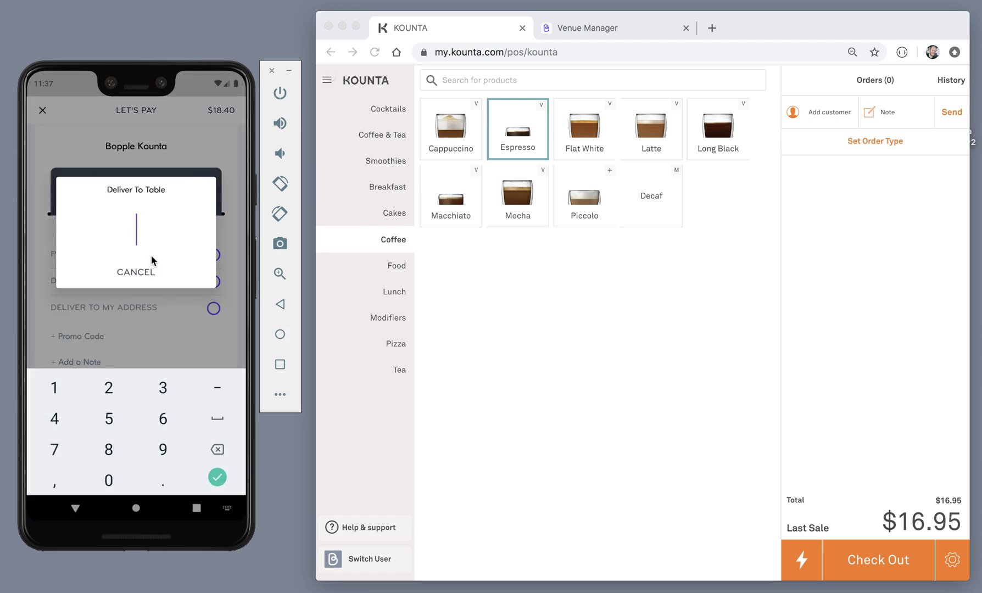
# Try table delivery with table 22 and cancel it, then open and close the delivery address form.
pyautogui.write('22')
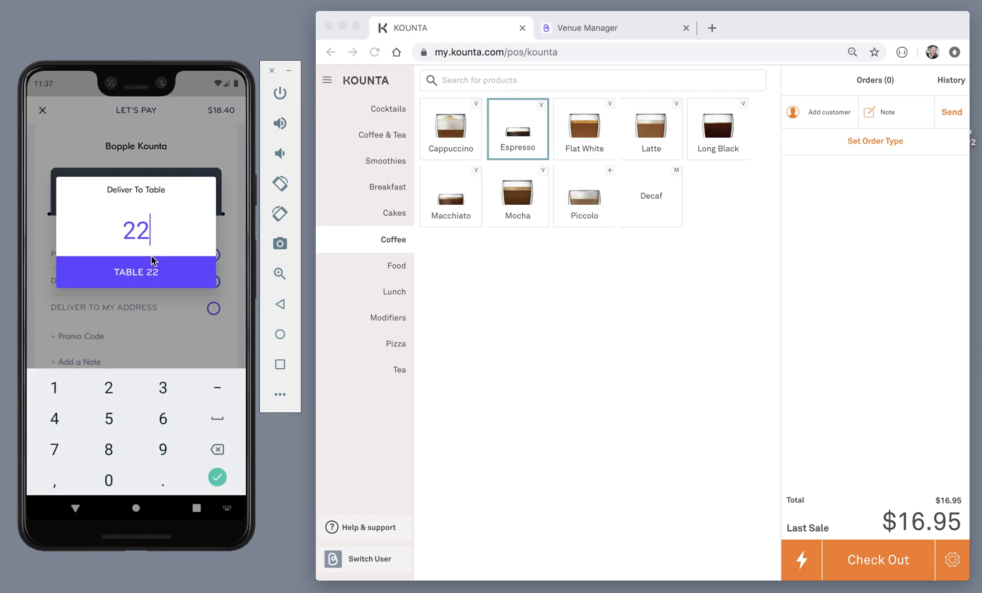
pyautogui.press('BackSpace')
pyautogui.press('BackSpace')
pyautogui.click(148, 276)
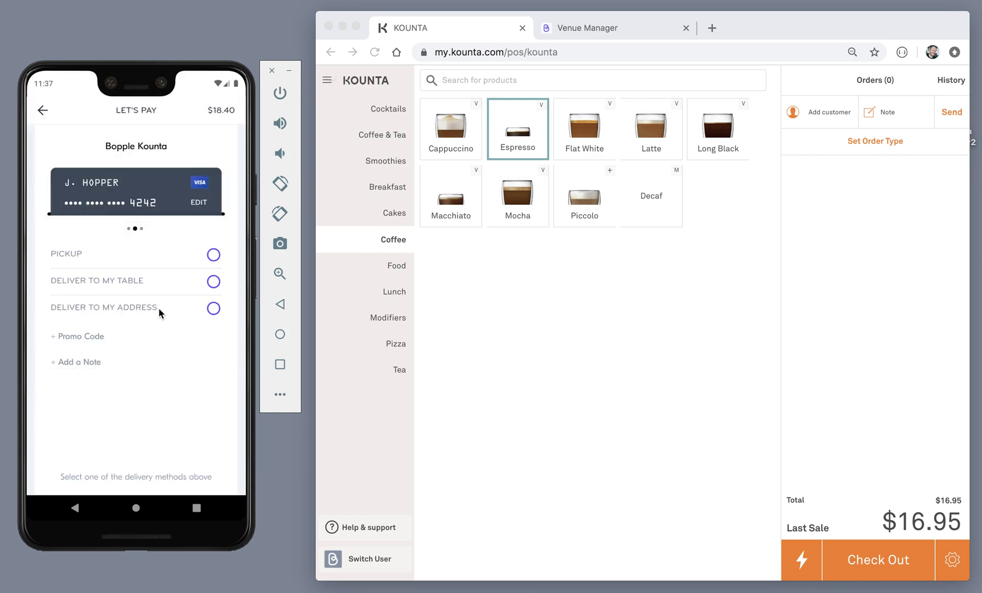
pyautogui.click(158, 309)
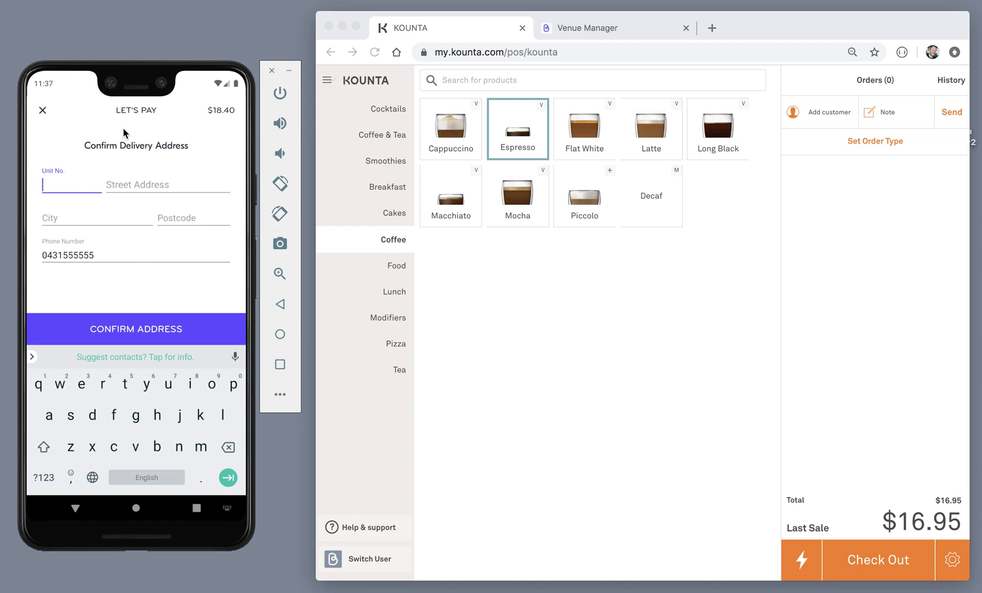
pyautogui.click(47, 112)
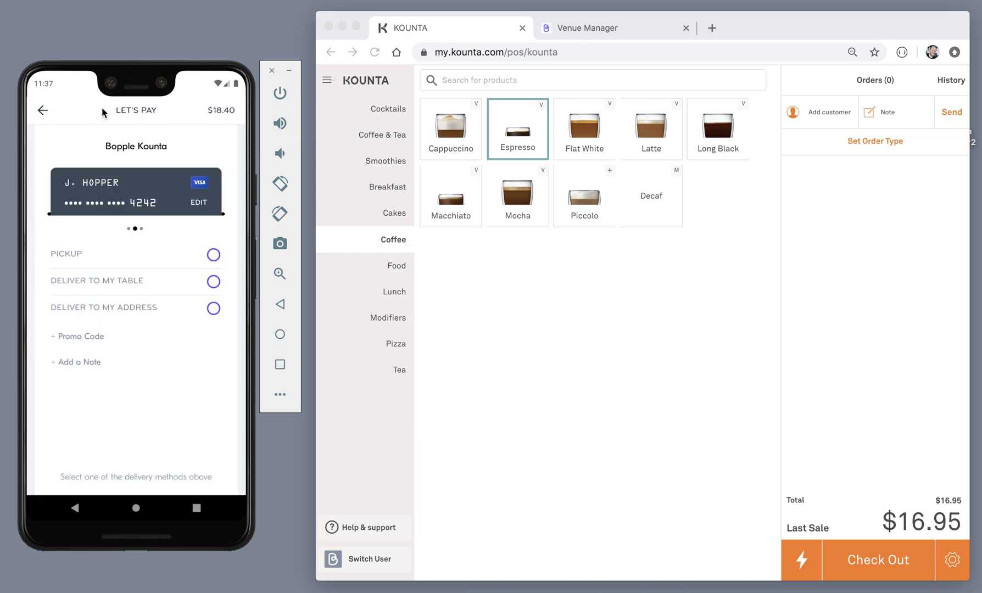
# Choose Pickup at ASAP and bring up the promo code prompt.
pyautogui.click(155, 254)
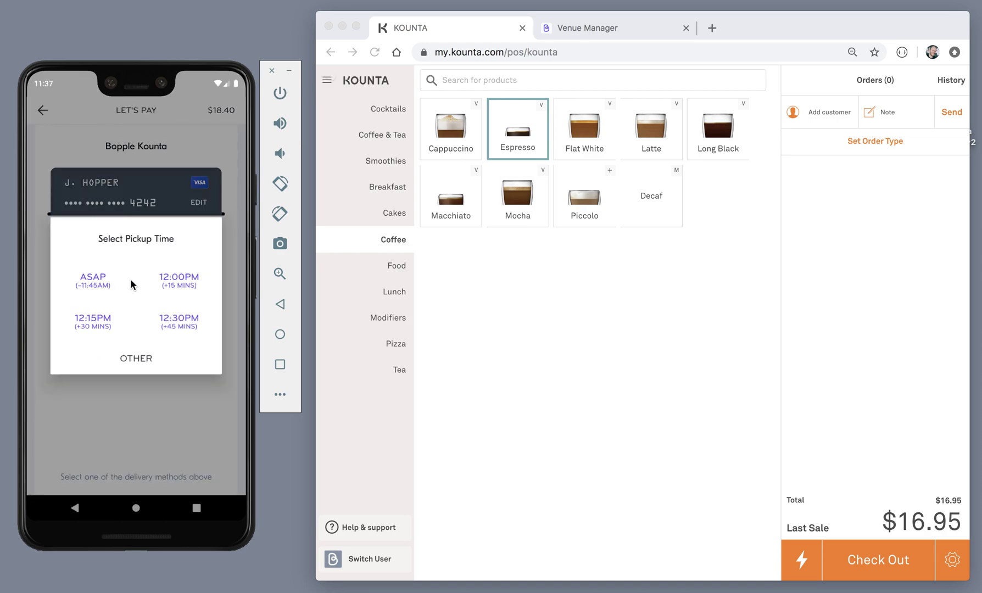
pyautogui.click(99, 284)
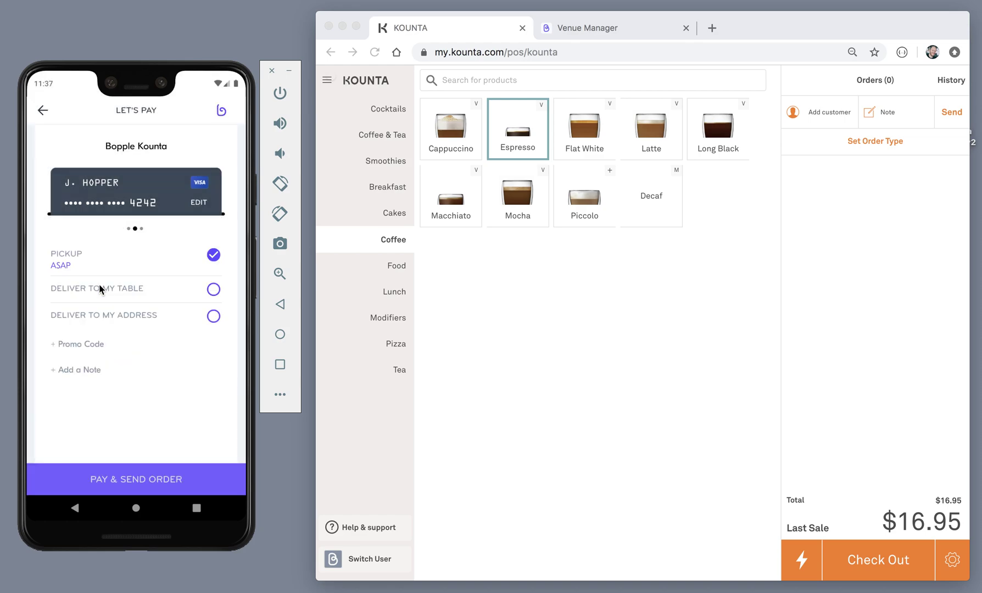
pyautogui.click(101, 342)
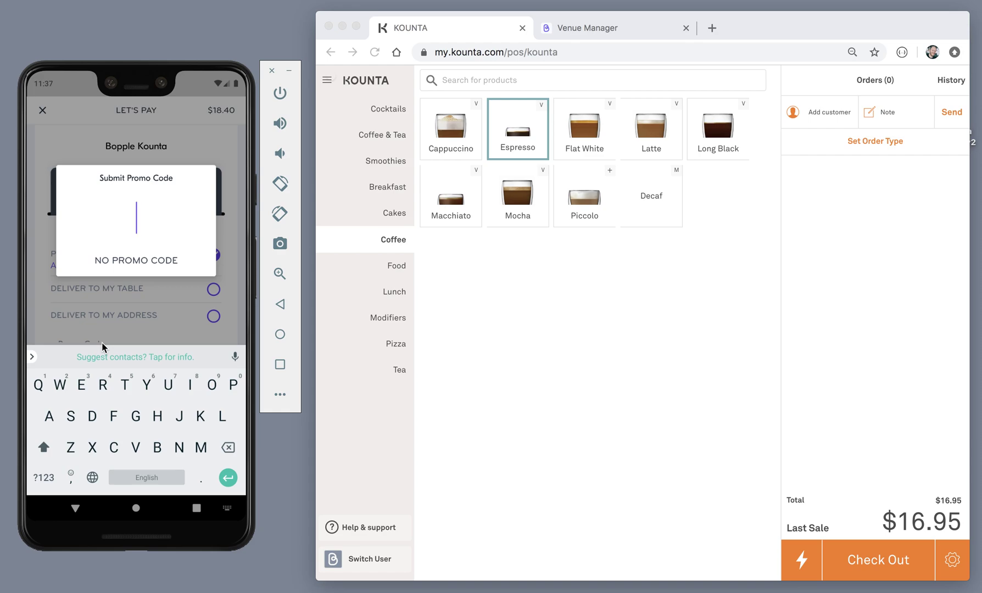
# Apply promo code NEWBIE for a $15.40 total, add the note 'Hello team :)', and send the order.
pyautogui.write('NEWBIE')
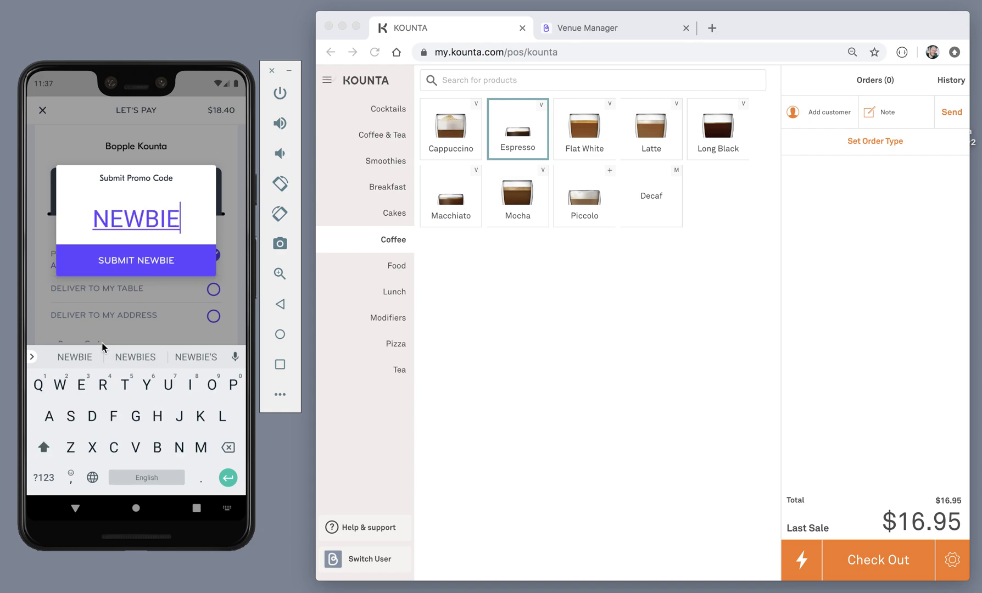
pyautogui.click(147, 261)
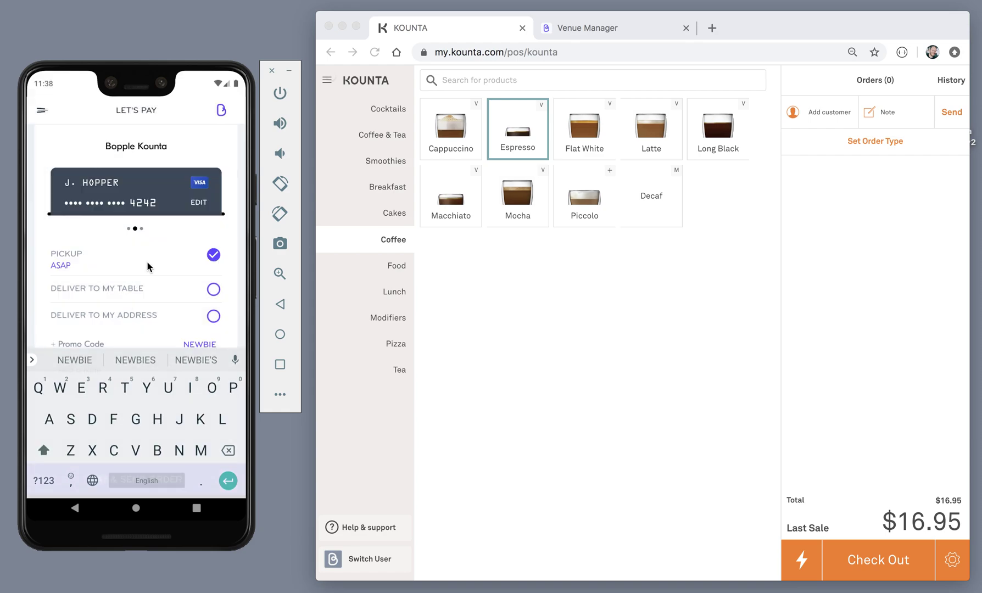
pyautogui.click(116, 366)
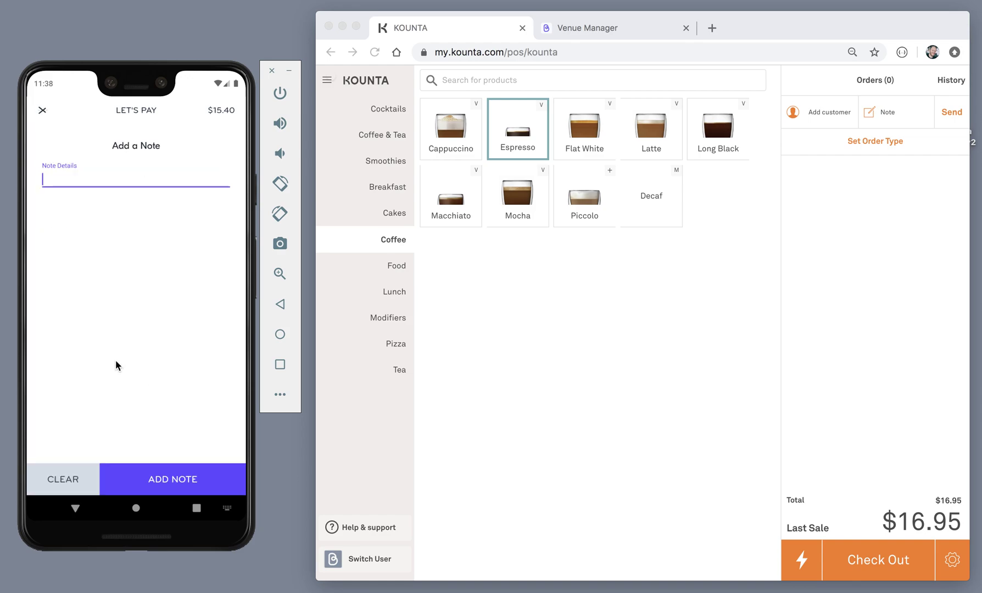
pyautogui.write('Hello team :')
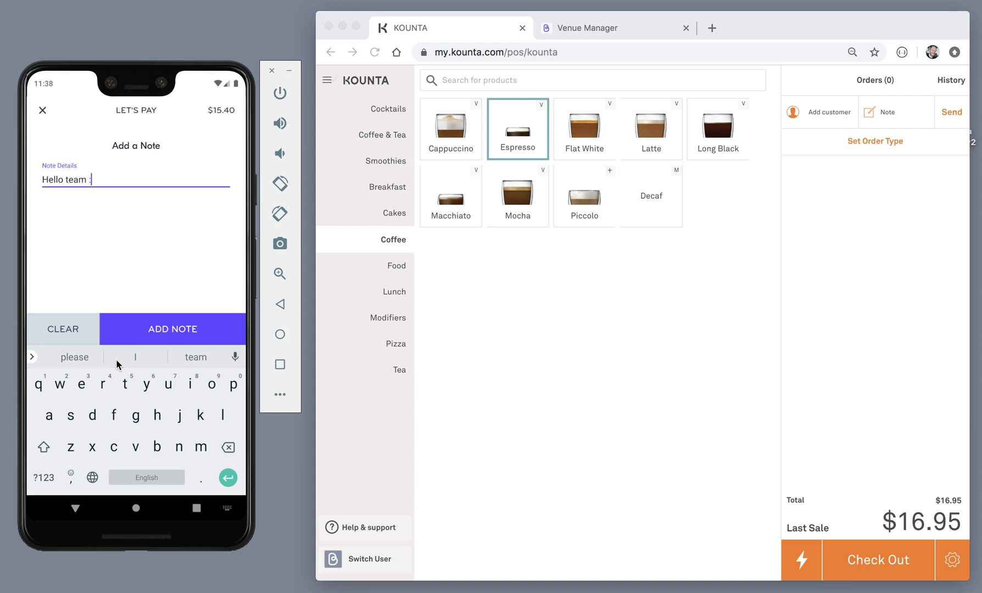
pyautogui.write(')')
pyautogui.click(159, 329)
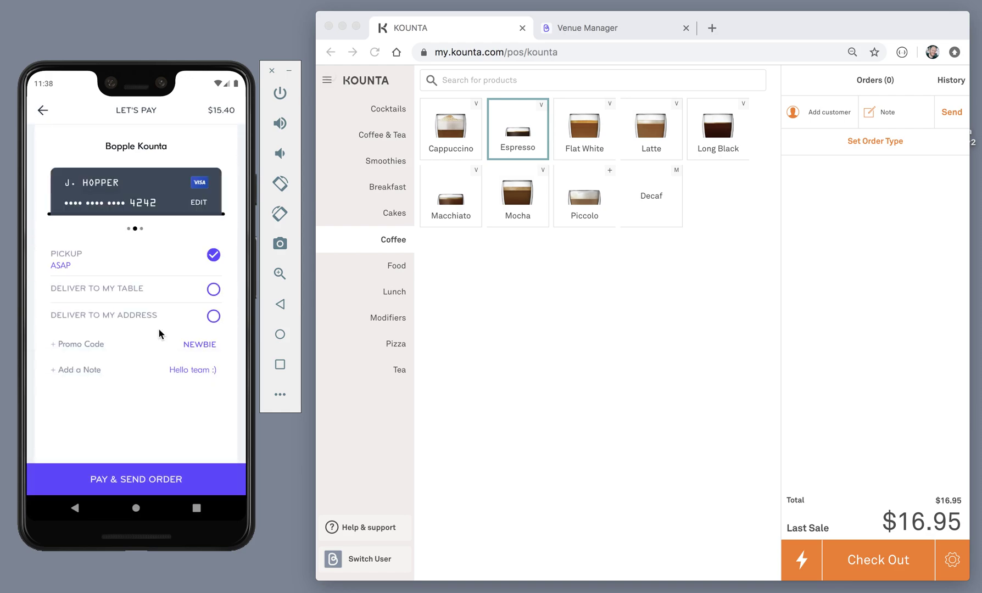
pyautogui.press('XF86AudioLowerVolume')
pyautogui.press('XF86AudioLowerVolume')
pyautogui.press('XF86AudioLowerVolume')
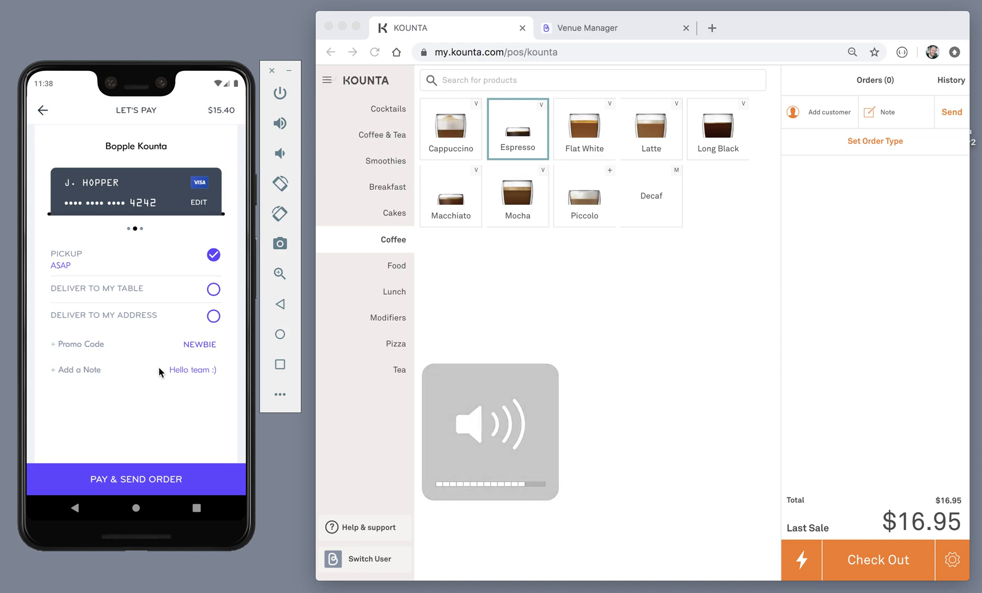
pyautogui.click(159, 481)
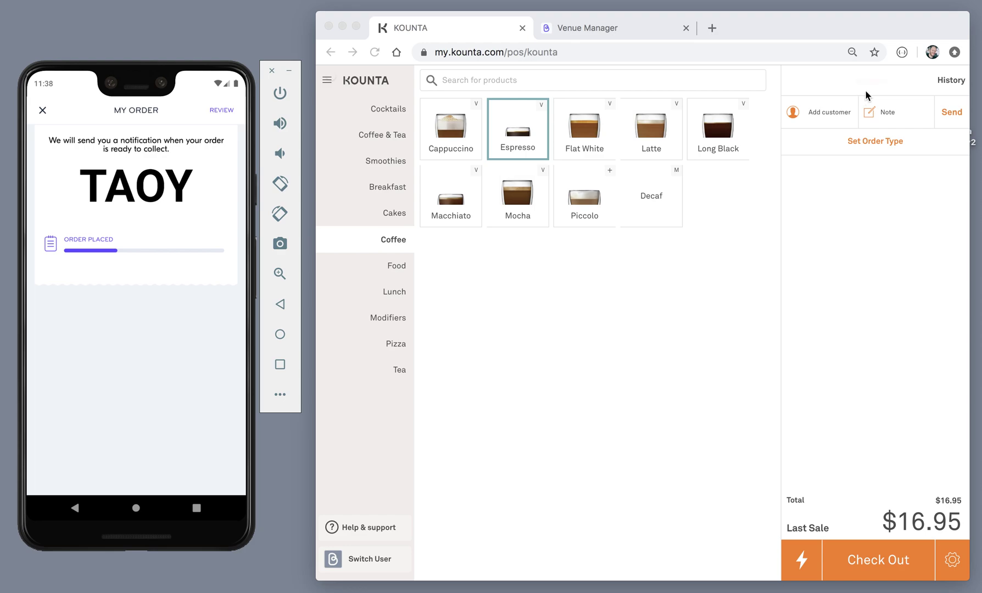
# Open the Orders list in Kounta to find the incoming Bopple pickup order.
pyautogui.click(877, 81)
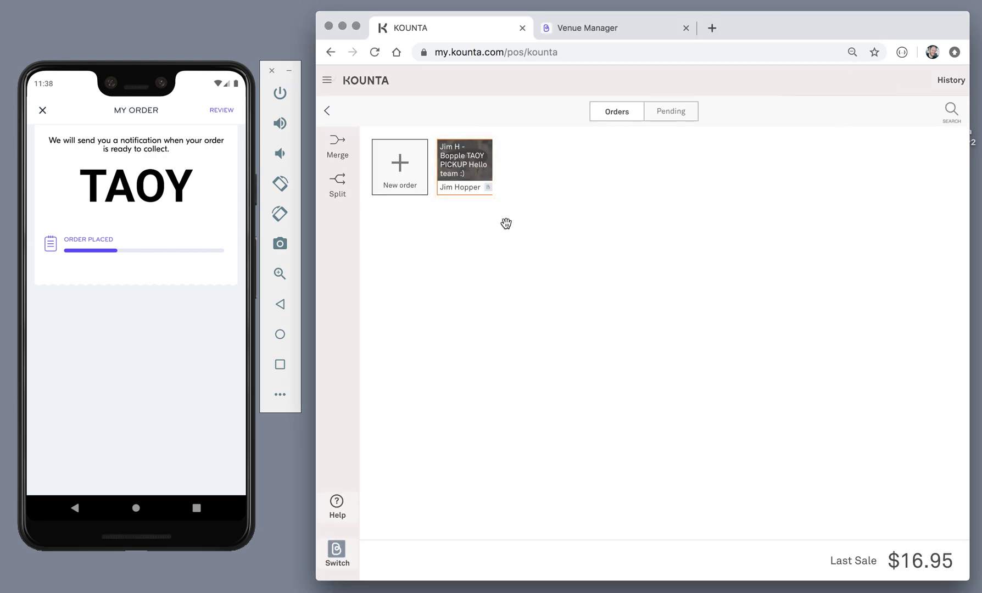
# Open the Bopple pickup order card in Kounta and accept it.
pyautogui.click(462, 172)
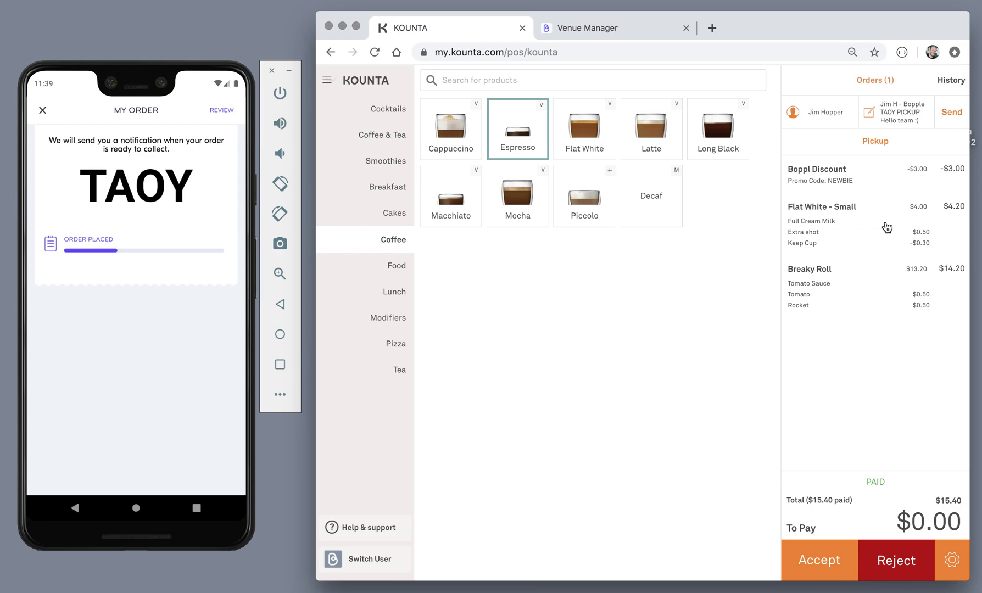
pyautogui.click(837, 558)
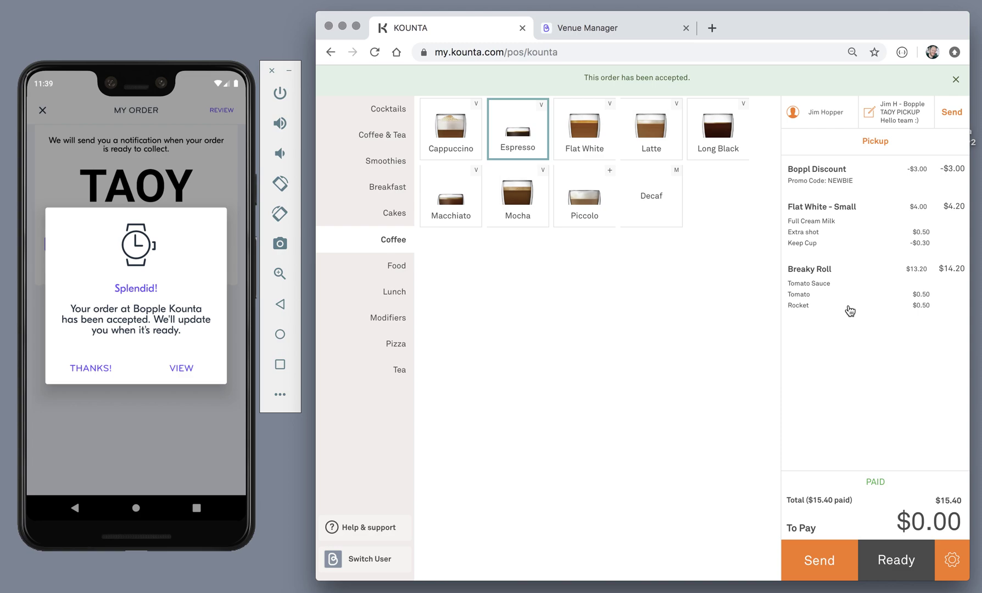
# Dismiss the phone's order-accepted message, switch the phone screen off, and send the order to clear the register.
pyautogui.click(92, 369)
pyautogui.click(93, 368)
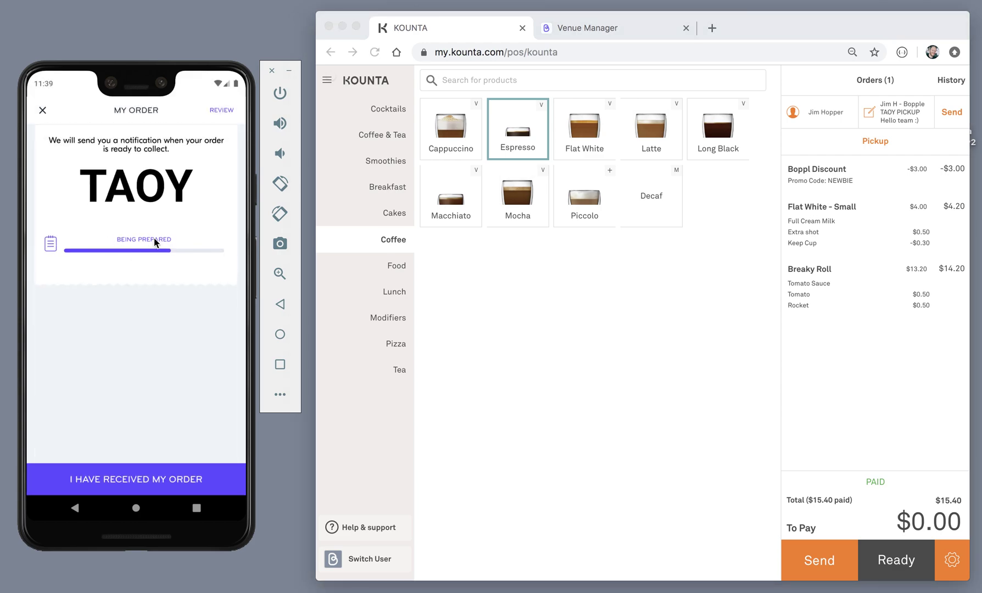
pyautogui.click(283, 98)
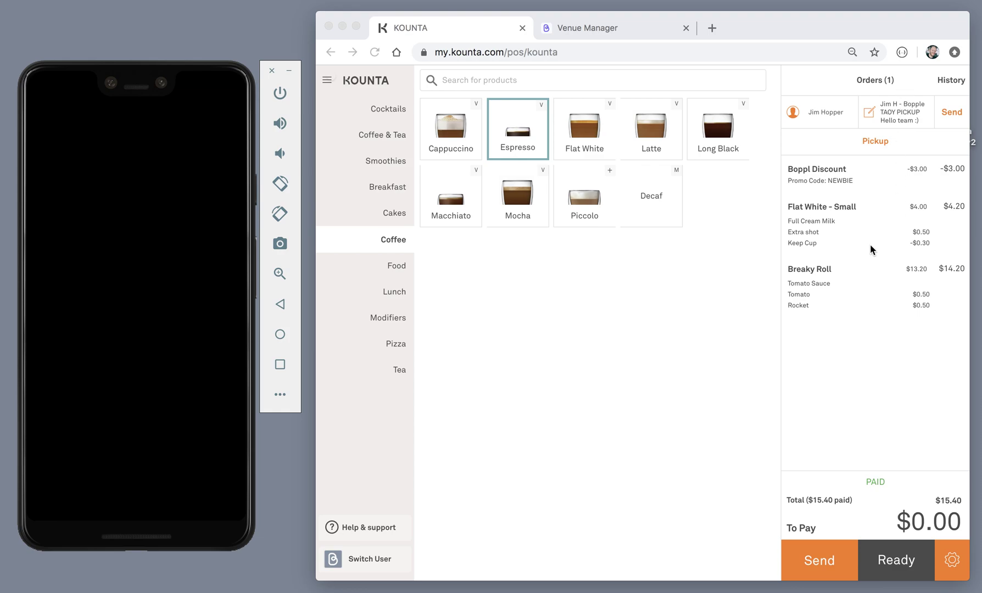
pyautogui.click(821, 560)
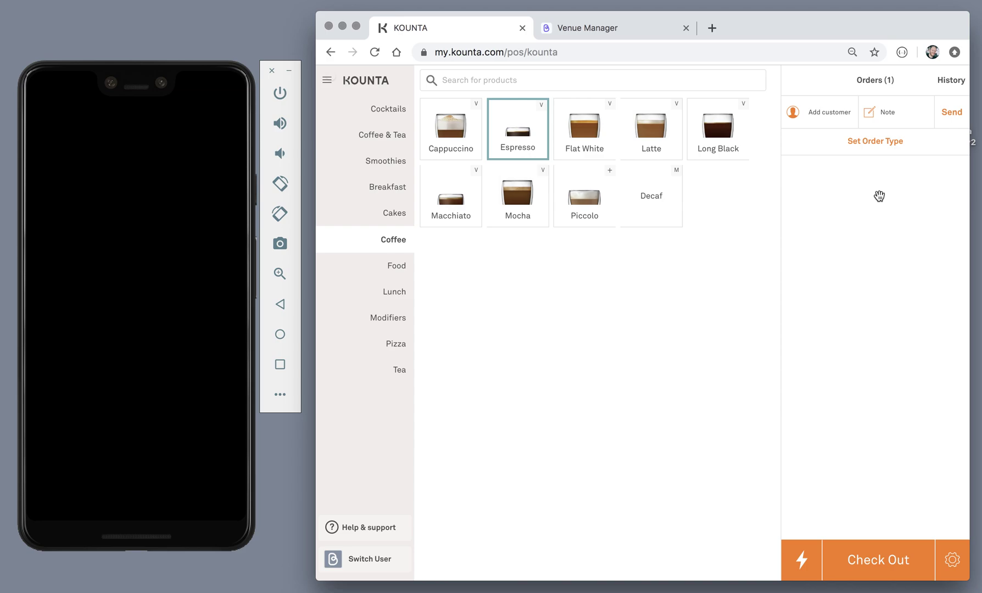
# Reopen the Bopple order from Pending orders, wake the phone, and mark the order Ready.
pyautogui.click(879, 81)
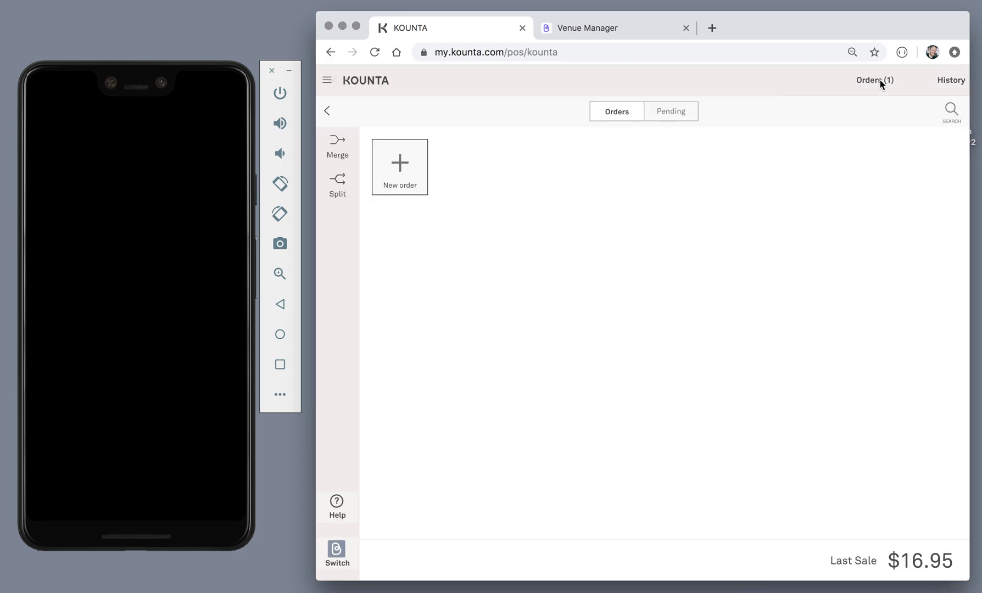
pyautogui.click(673, 114)
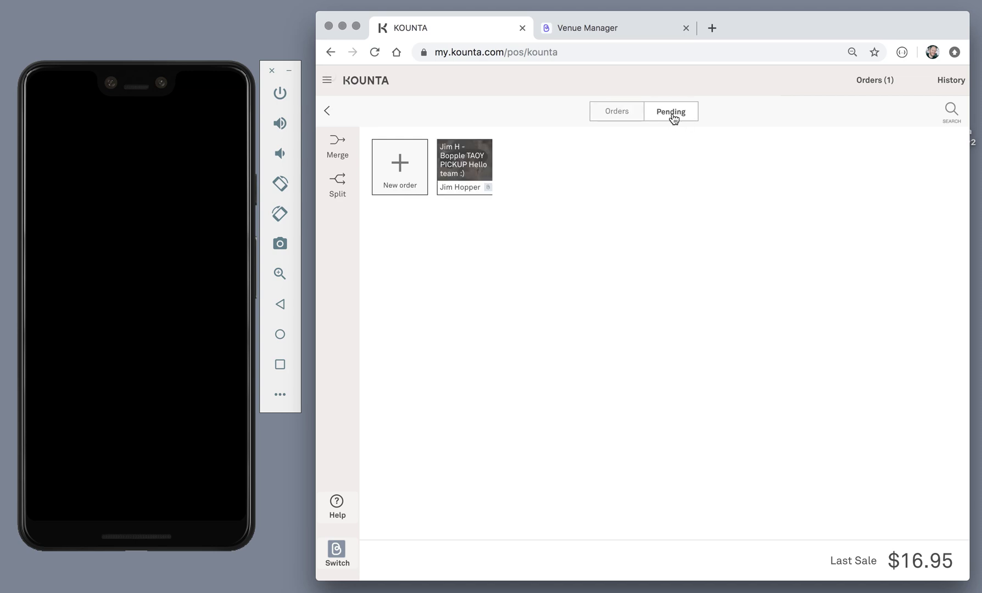
pyautogui.click(472, 177)
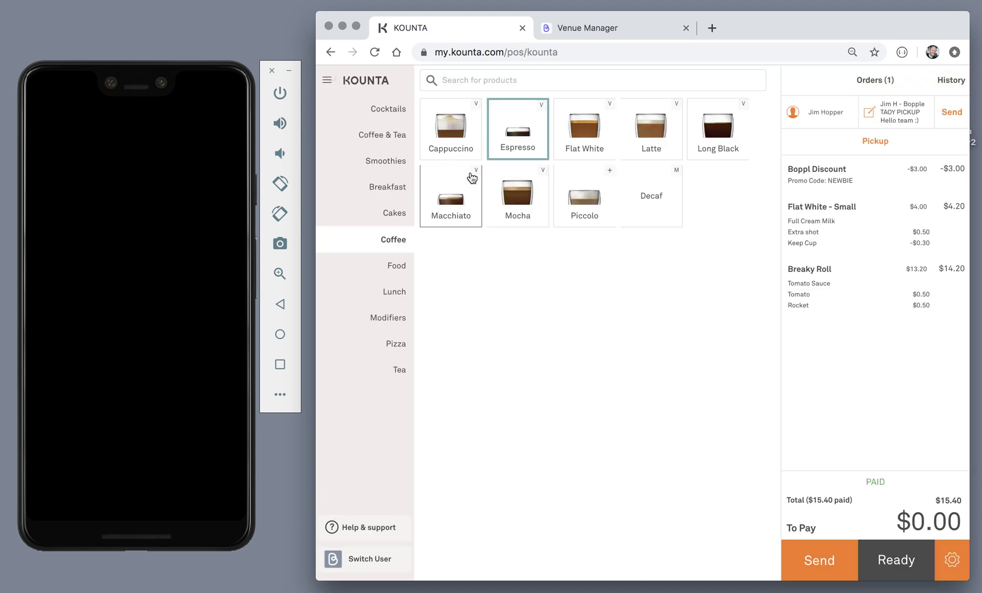
pyautogui.click(279, 94)
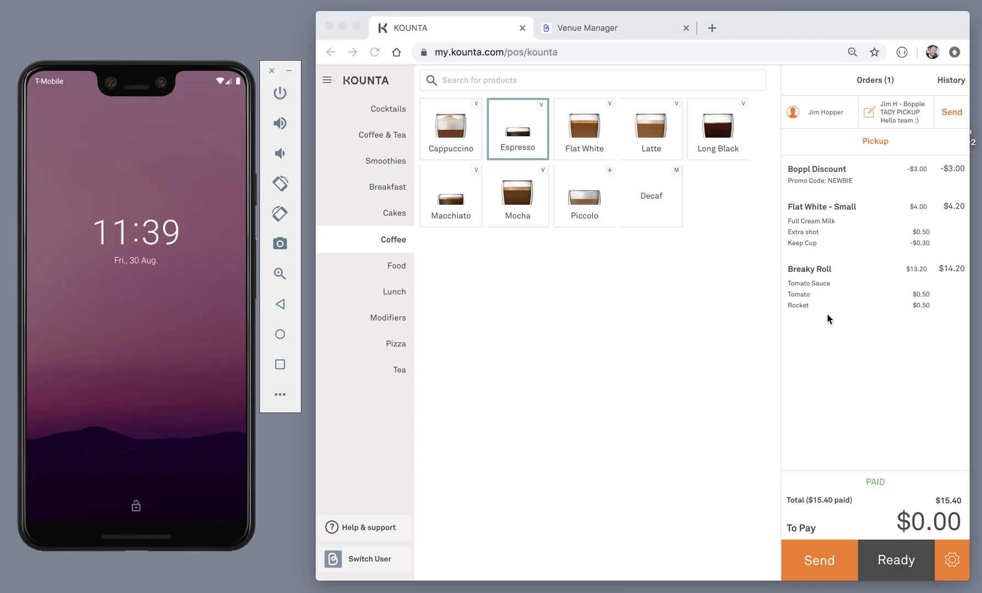
pyautogui.click(904, 567)
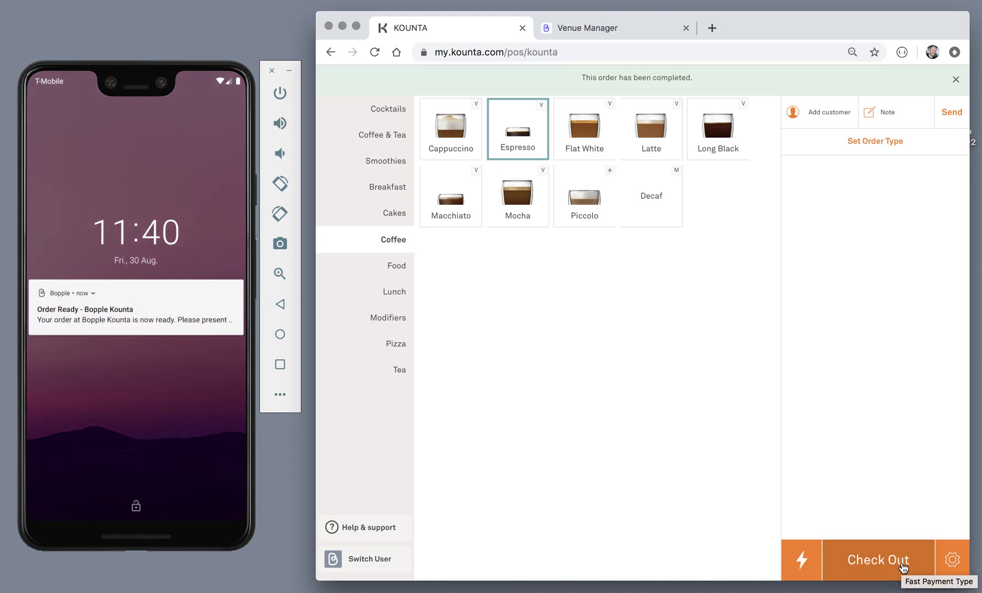
# Expand the Order Ready notification on the lock screen and open it in Bopple.
pyautogui.click(171, 308)
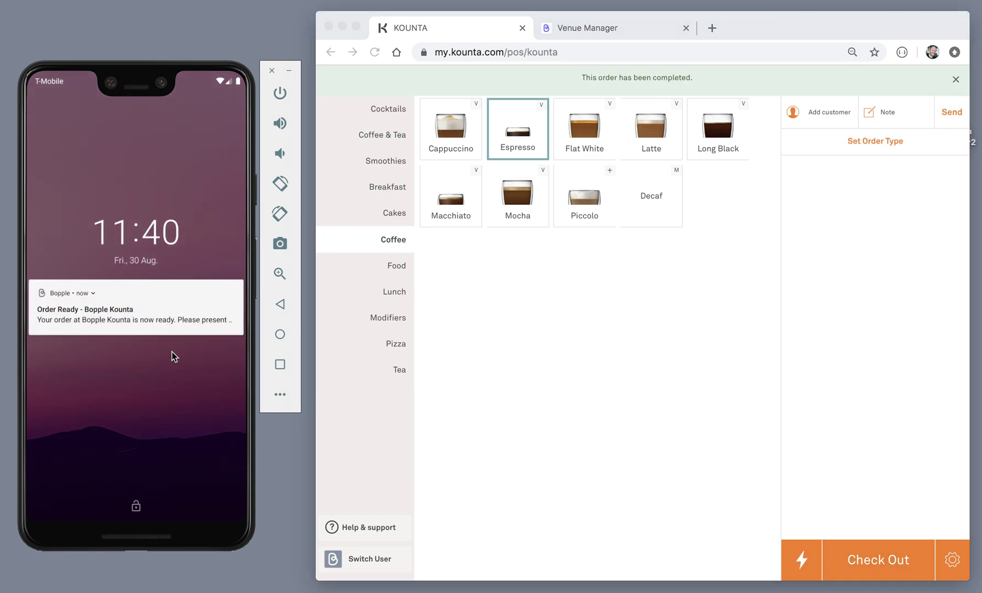
pyautogui.moveTo(175, 307); pyautogui.dragTo(168, 366)
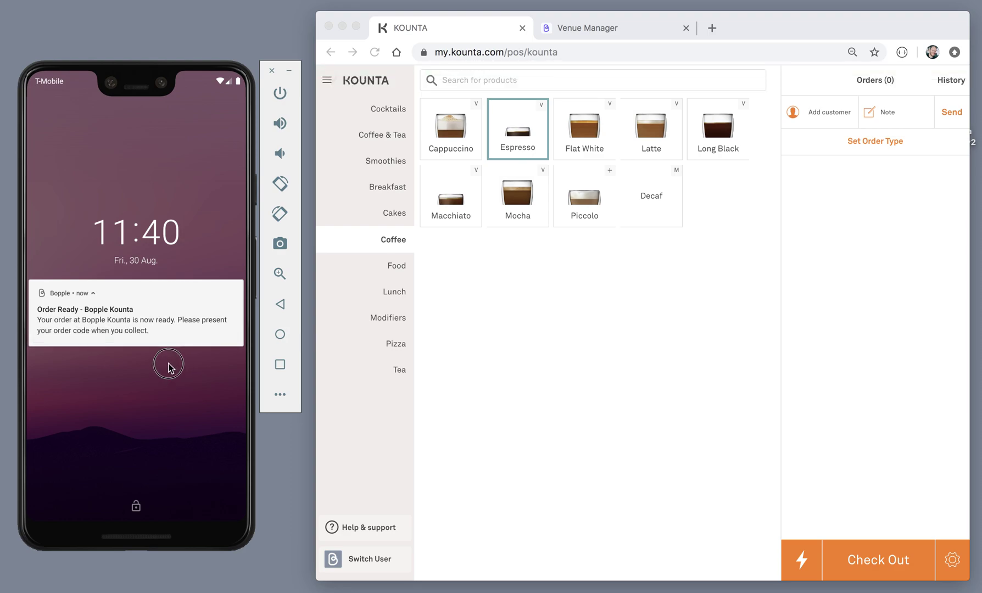
pyautogui.moveTo(168, 366); pyautogui.dragTo(168, 366)
pyautogui.click(152, 307)
pyautogui.click(152, 307)
pyautogui.click(162, 312)
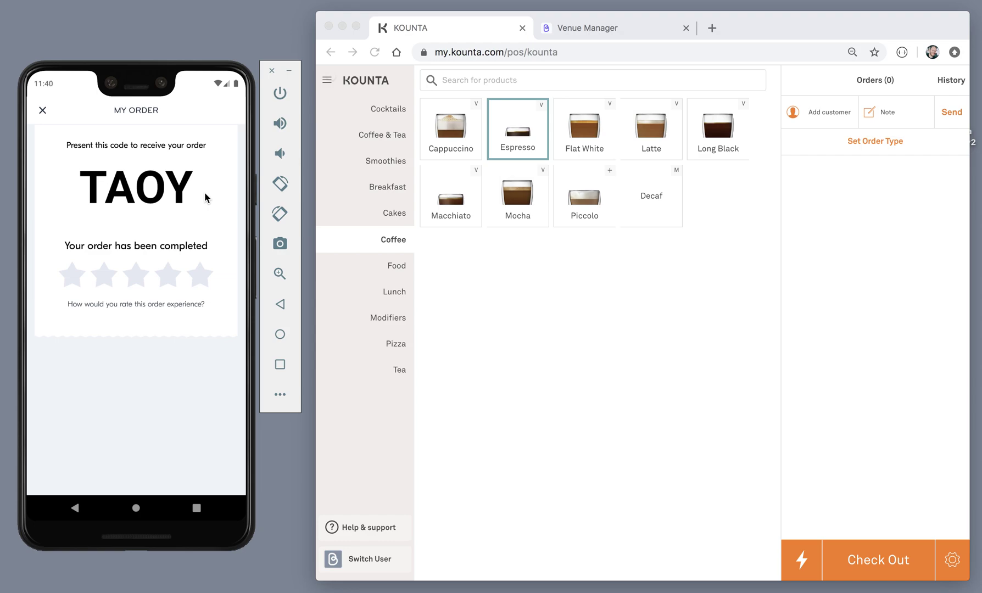
# Give the completed order a five-star rating, close its code card, and open the navigation menu.
pyautogui.click(200, 278)
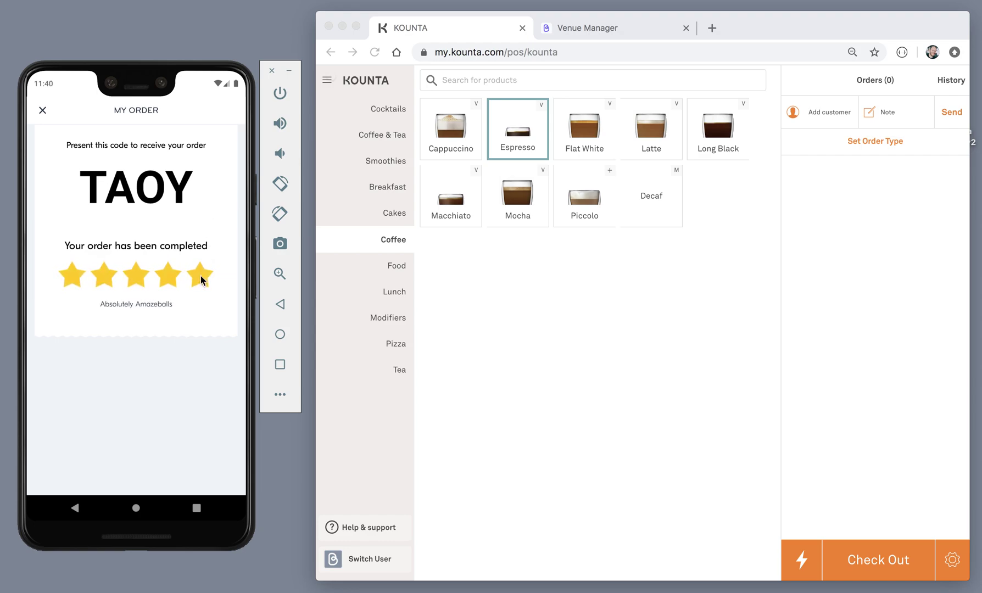
pyautogui.click(42, 111)
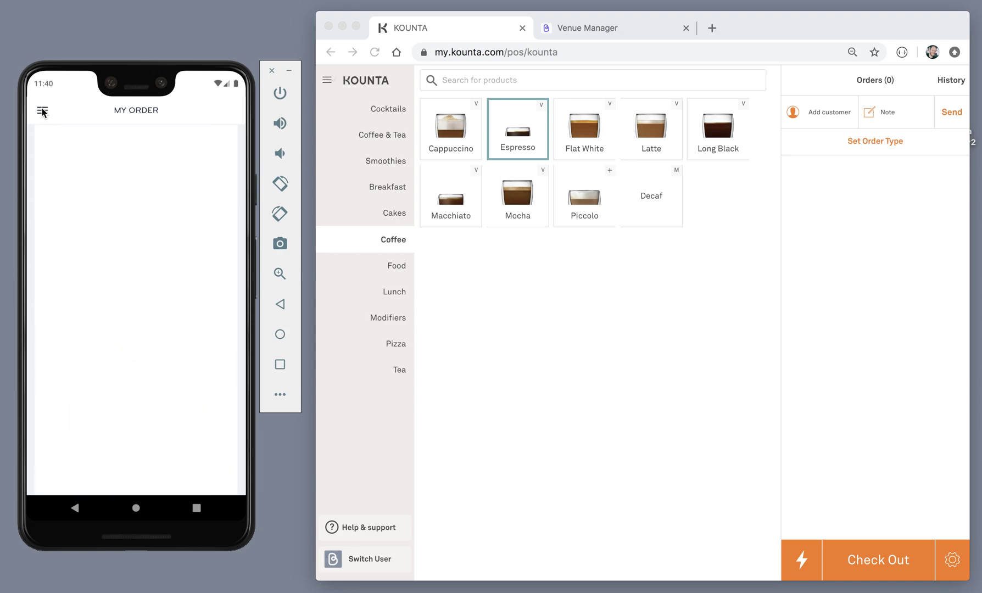
pyautogui.click(42, 110)
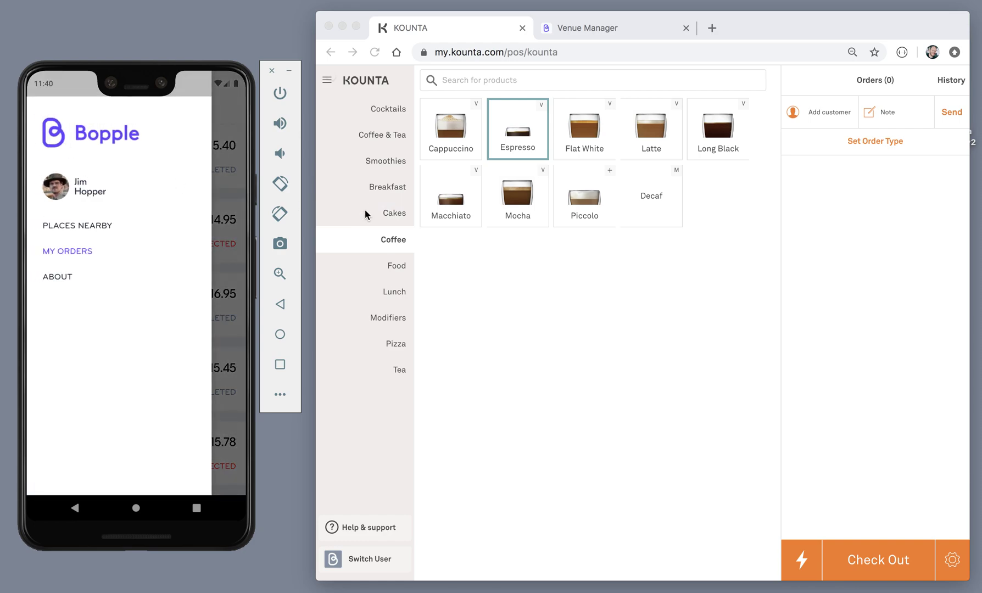